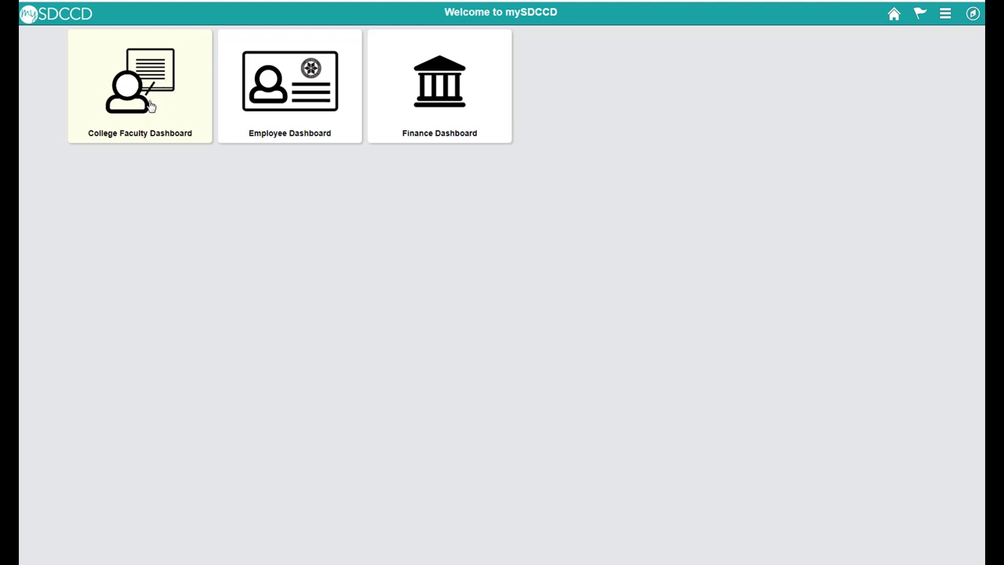
- From the College Faculty Dashboard, bring up the action menu for class 11042
click(141, 102)
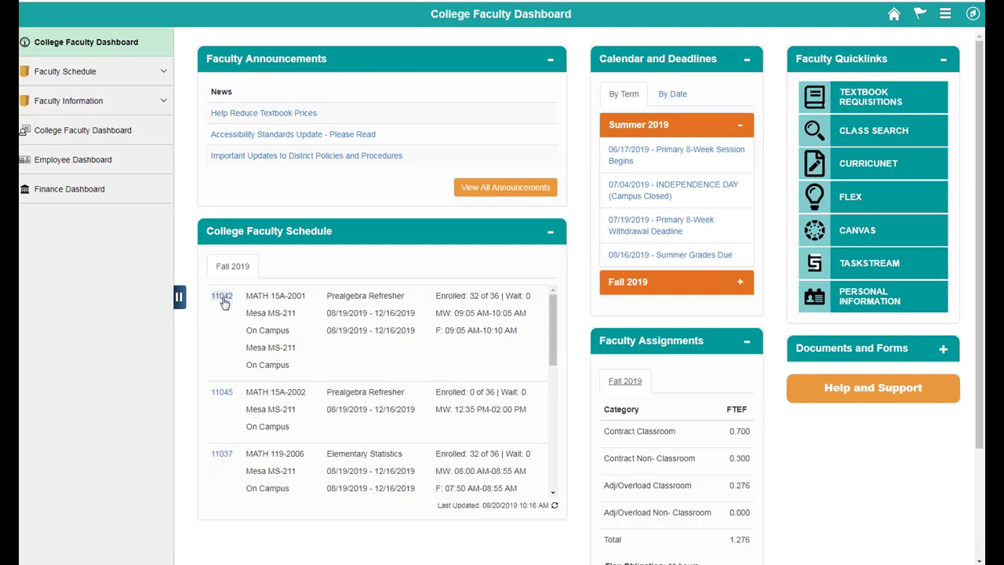
click(224, 297)
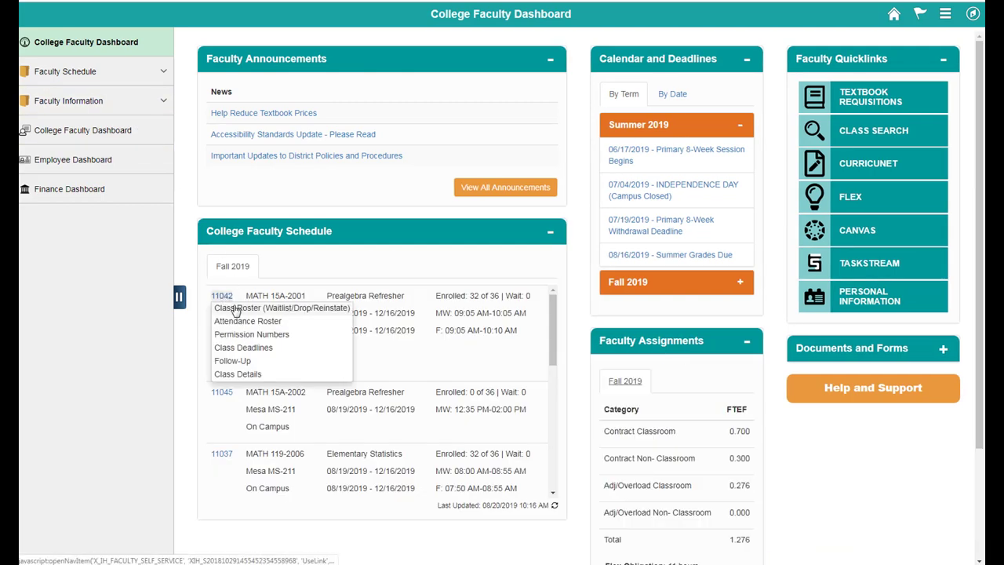
- Open the MATH 15A (11042) class roster, mark rows 24 and 26, then clear both marks
click(237, 310)
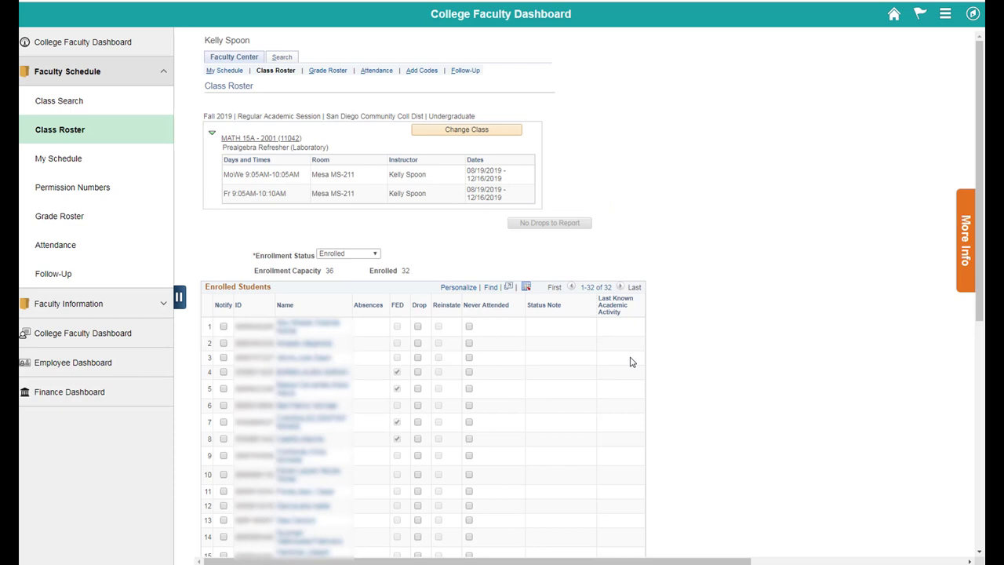
drag(982, 132, 982, 378)
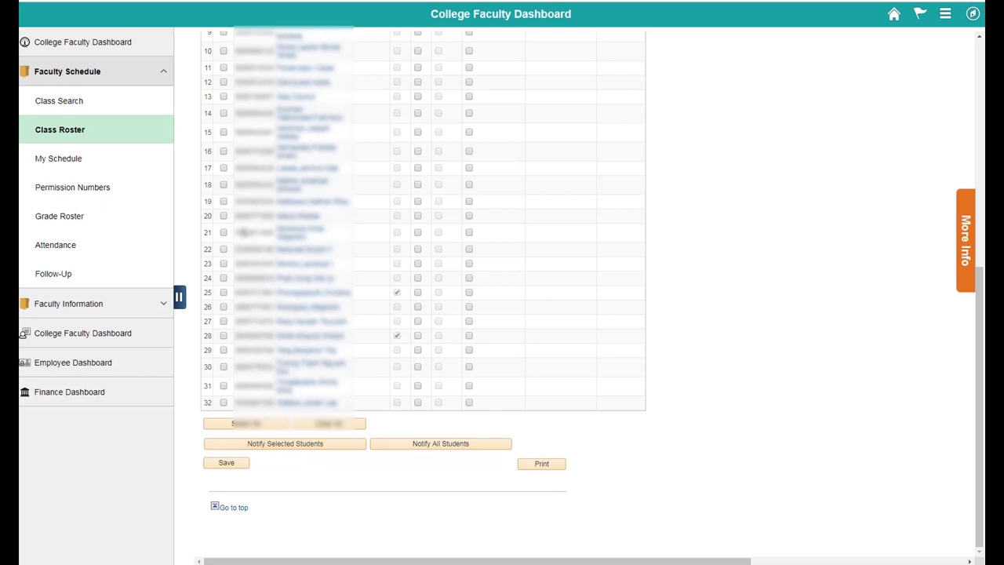
click(224, 307)
click(224, 278)
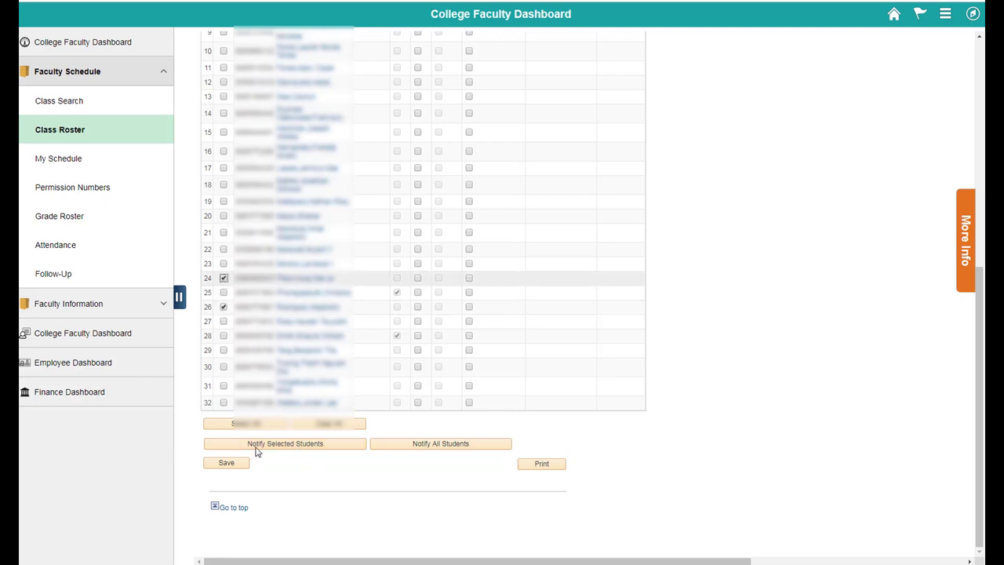
click(224, 278)
click(223, 307)
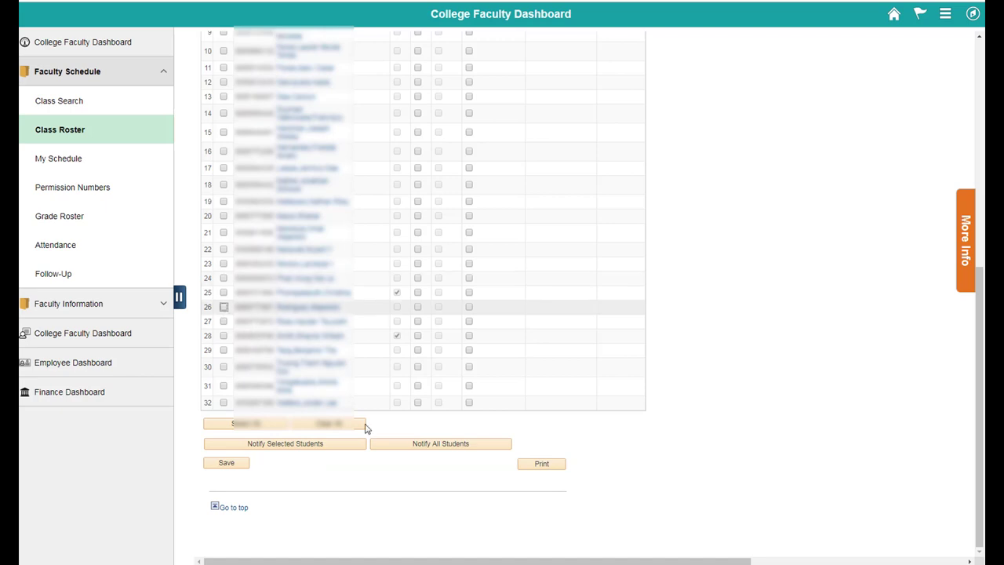
- Start a notification to all students, set the subject to 'Welcome!', and select every BCC address
click(441, 450)
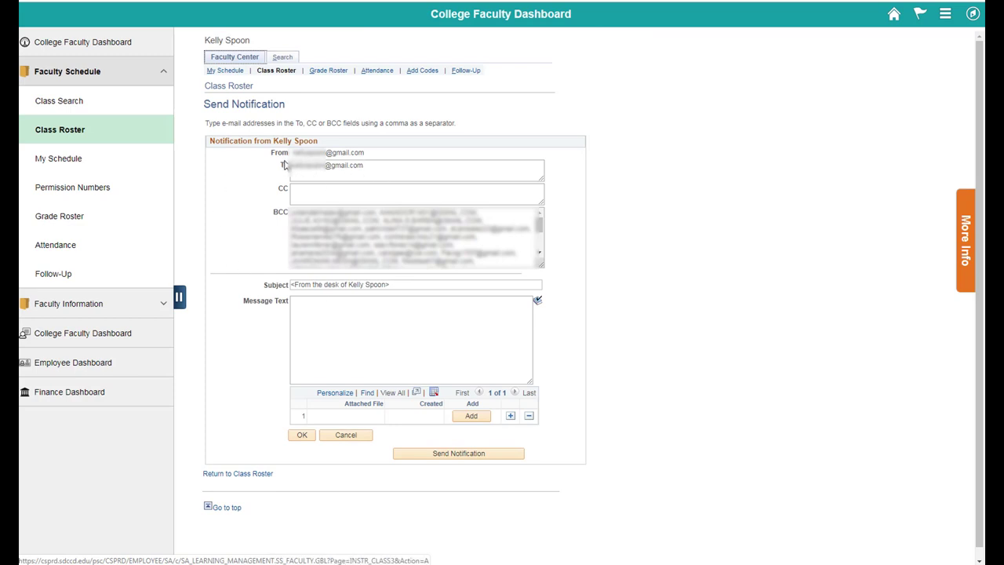
drag(366, 171, 290, 169)
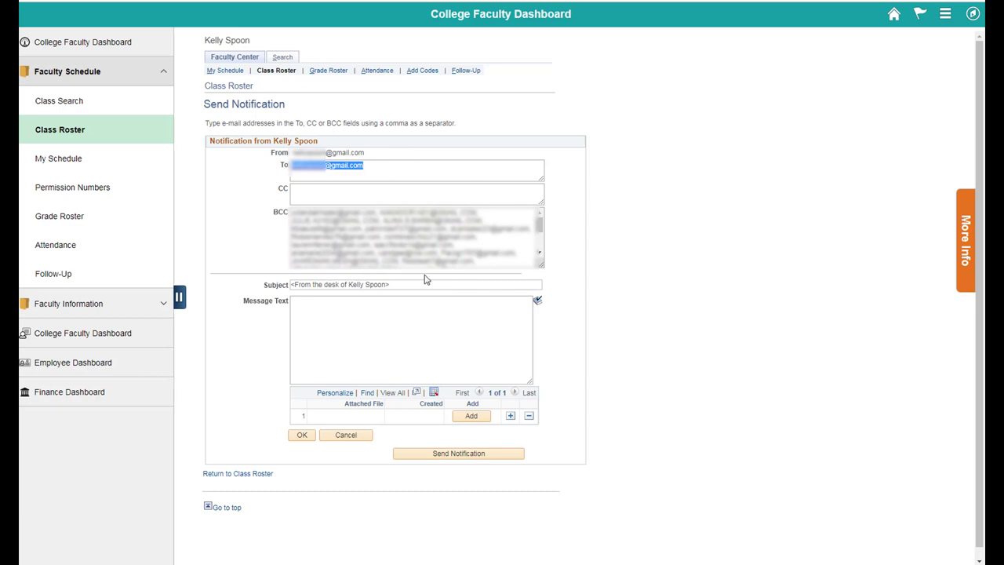
drag(410, 282, 278, 272)
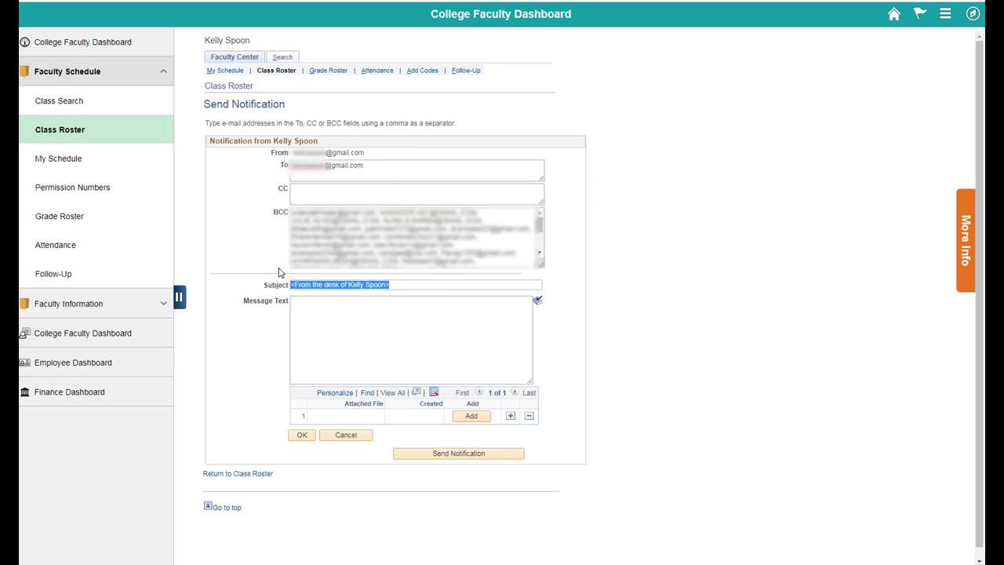
text(El)
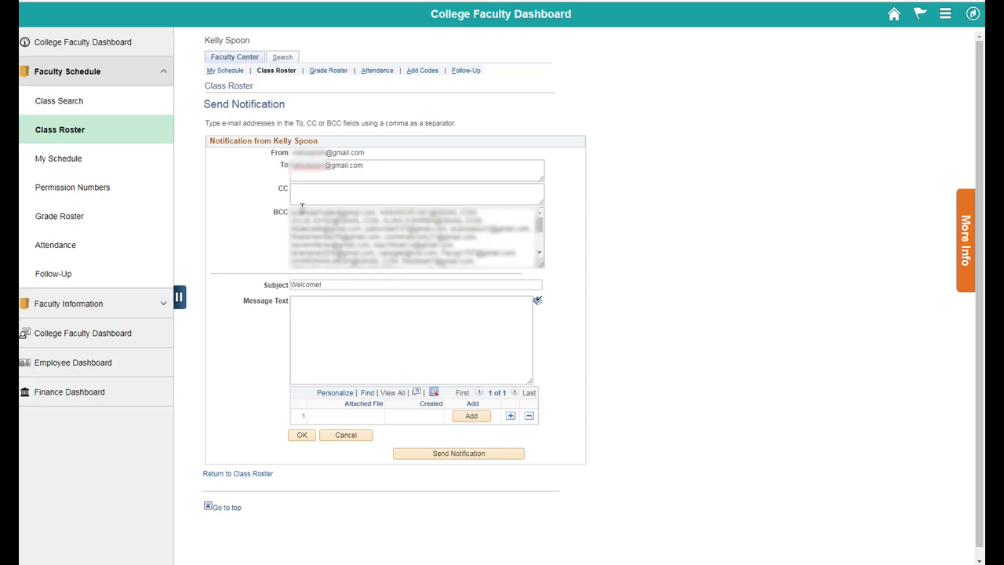
drag(292, 207, 440, 333)
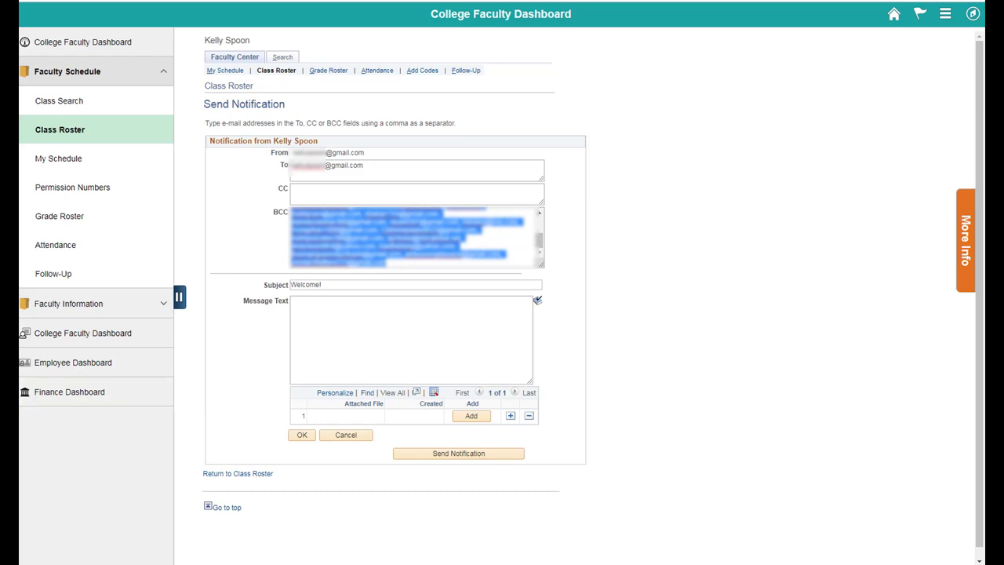
- Paste the copied BCC addresses into a Word document shown at whole-page view
key(alt+Tab)
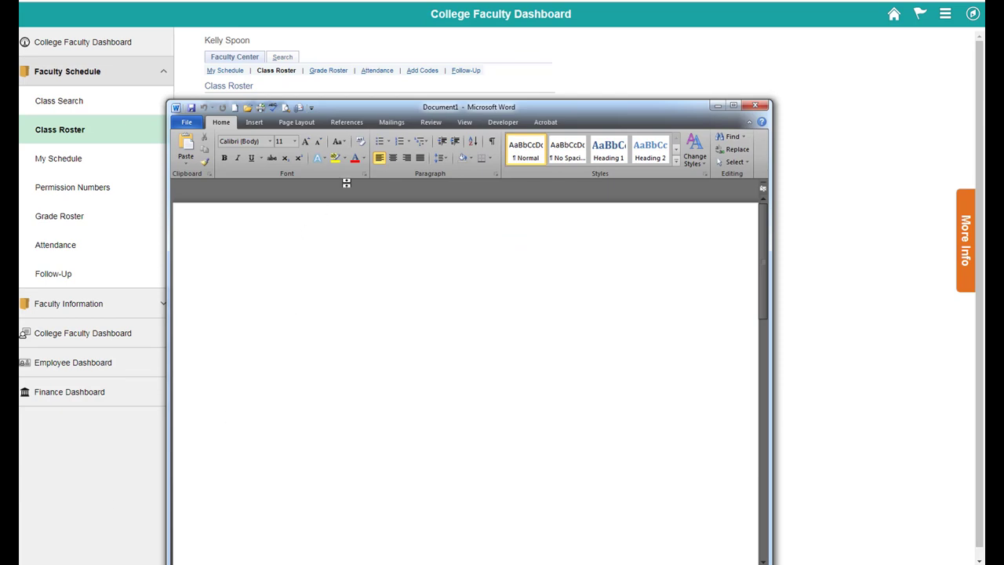
drag(502, 102, 509, 71)
key(ctrl+v)
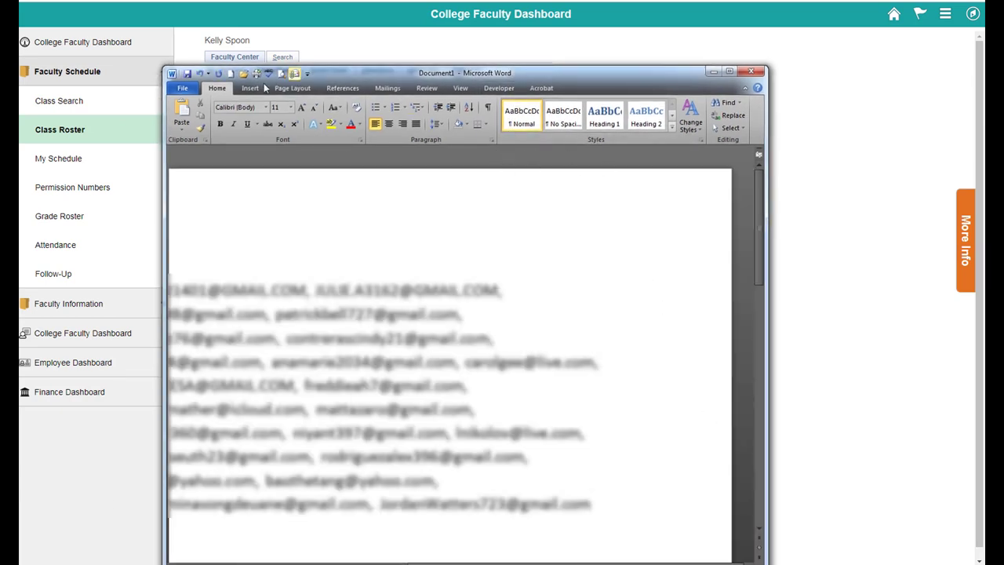
click(463, 89)
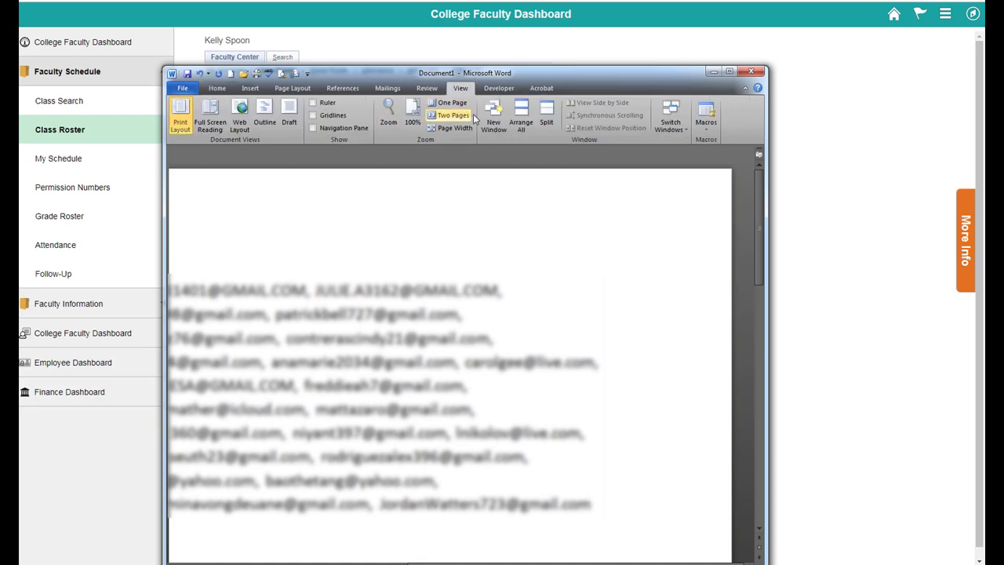
click(452, 103)
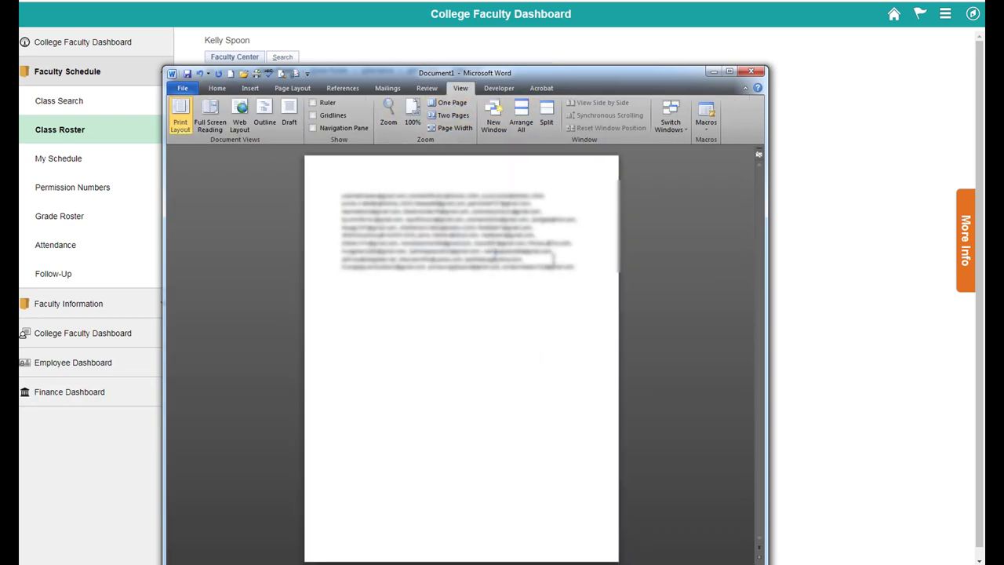
- Replace every comma in the address list with a semicolon, 31 replacements in all
drag(577, 267, 329, 179)
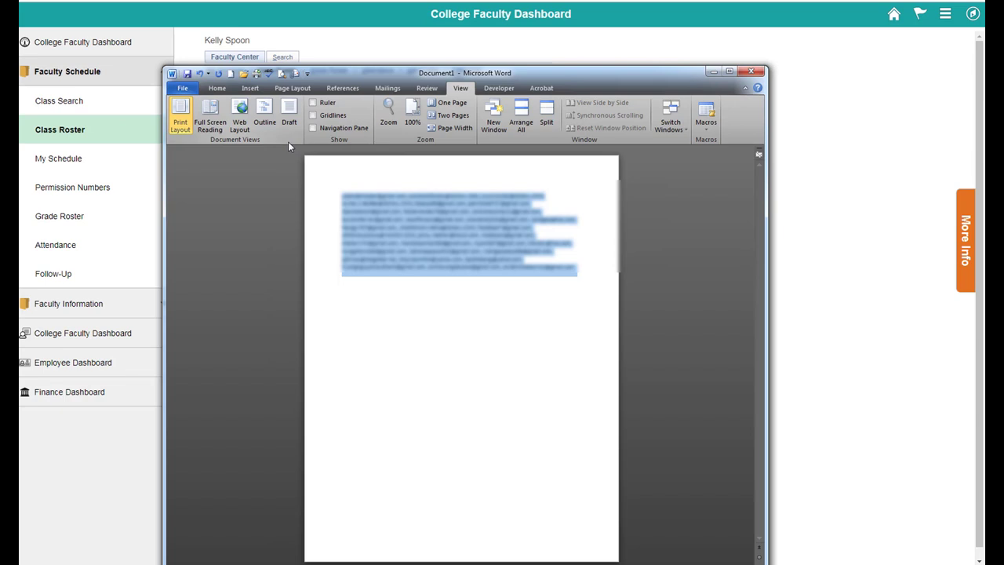
key(ctrl+f)
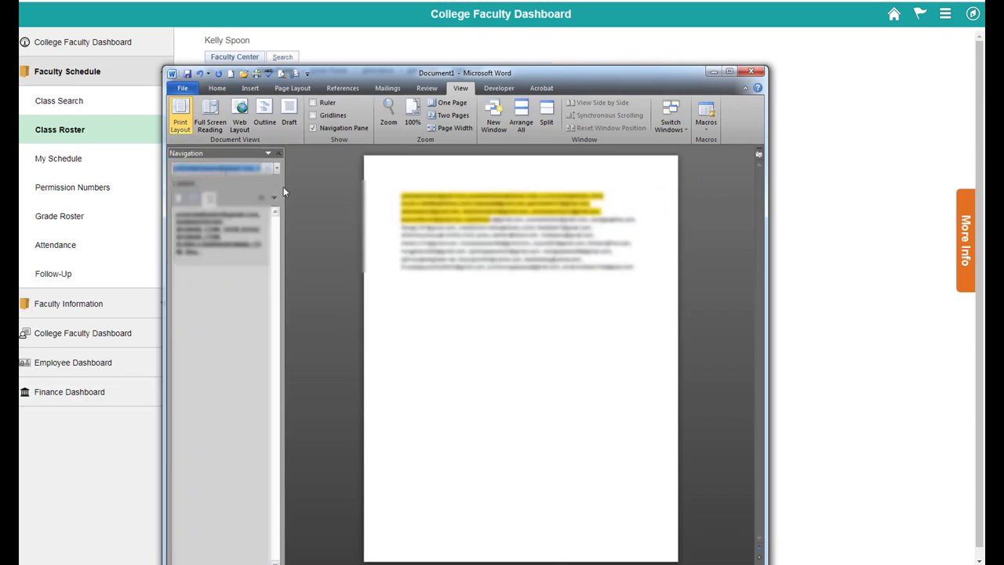
text(@)
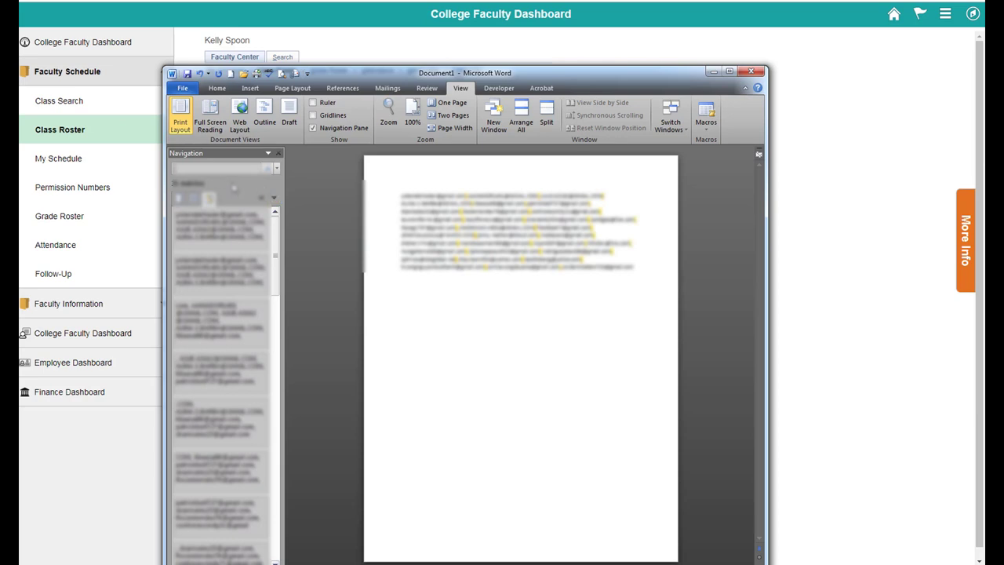
click(277, 170)
click(295, 210)
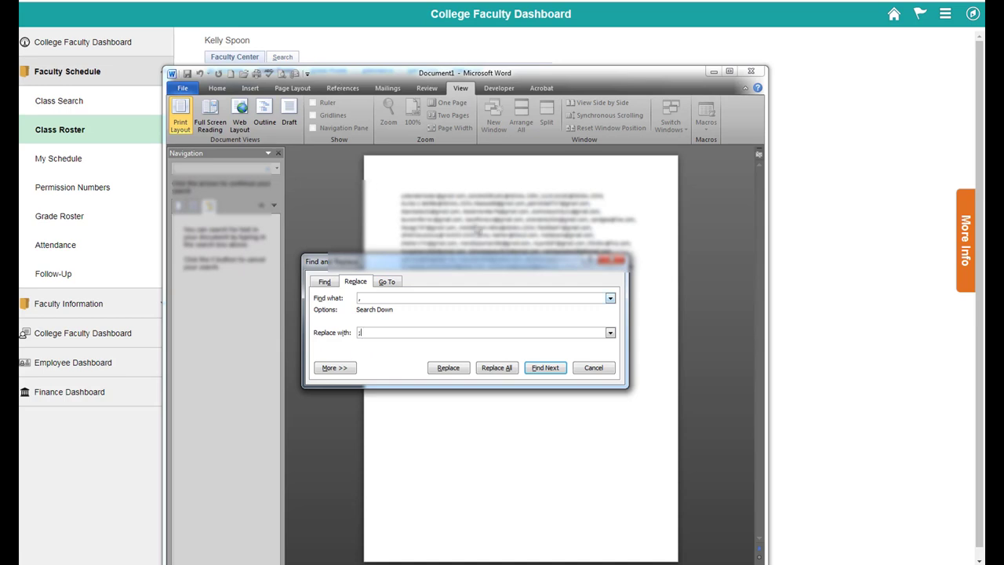
click(496, 369)
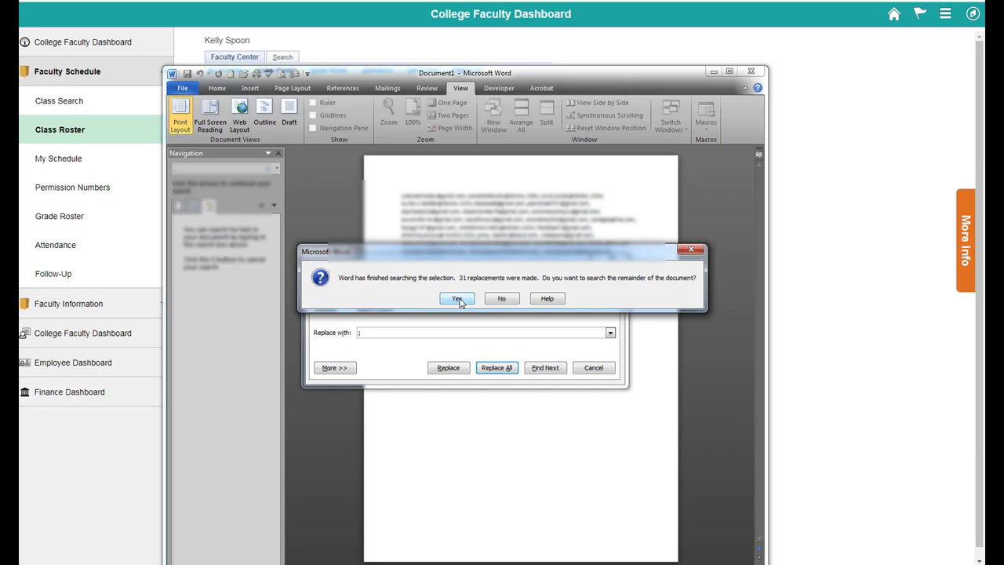
click(498, 302)
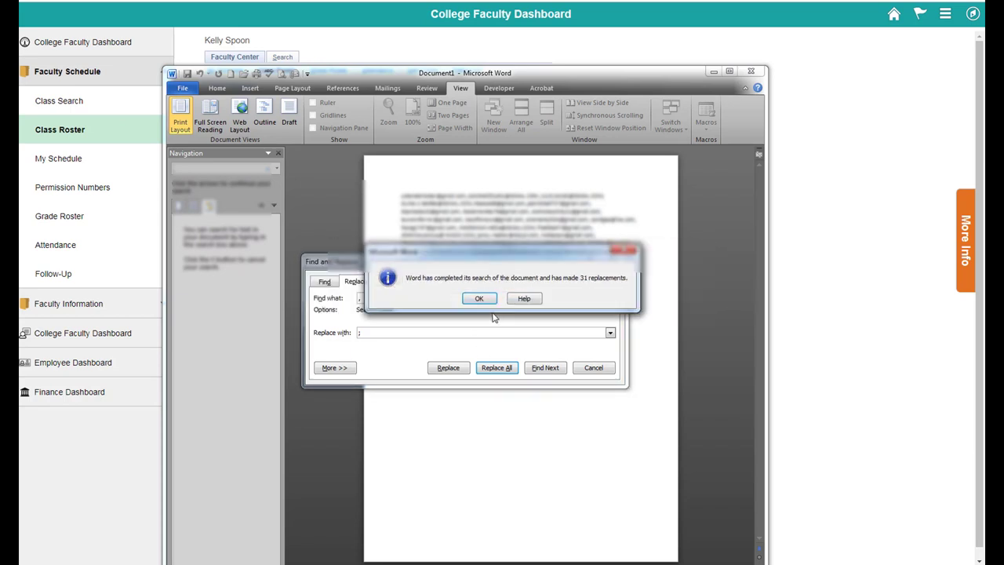
click(479, 299)
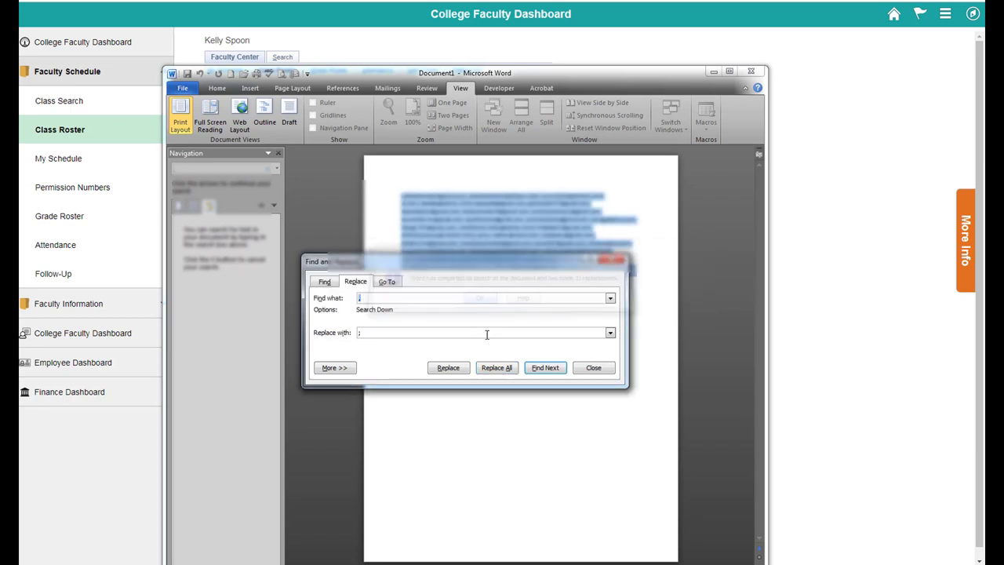
click(594, 368)
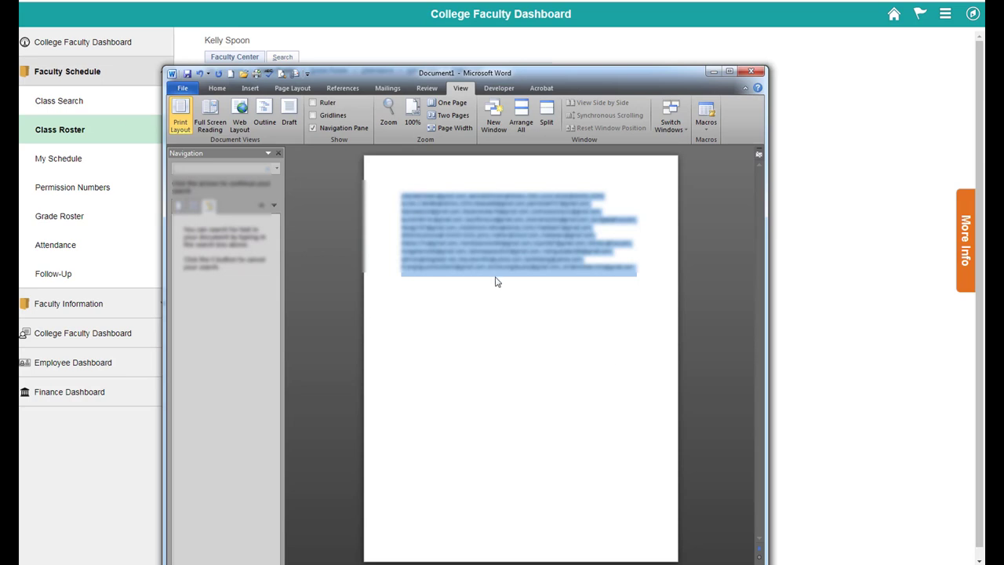
click(495, 282)
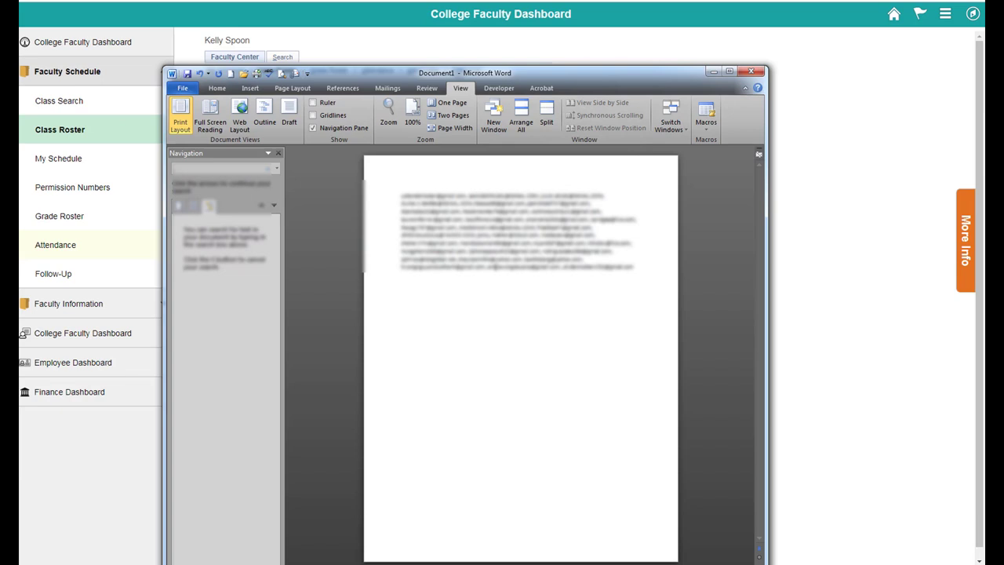
- In Personal Information > Email Addresses, replace the Gmail address with the sdccd.edu address and save
click(844, 198)
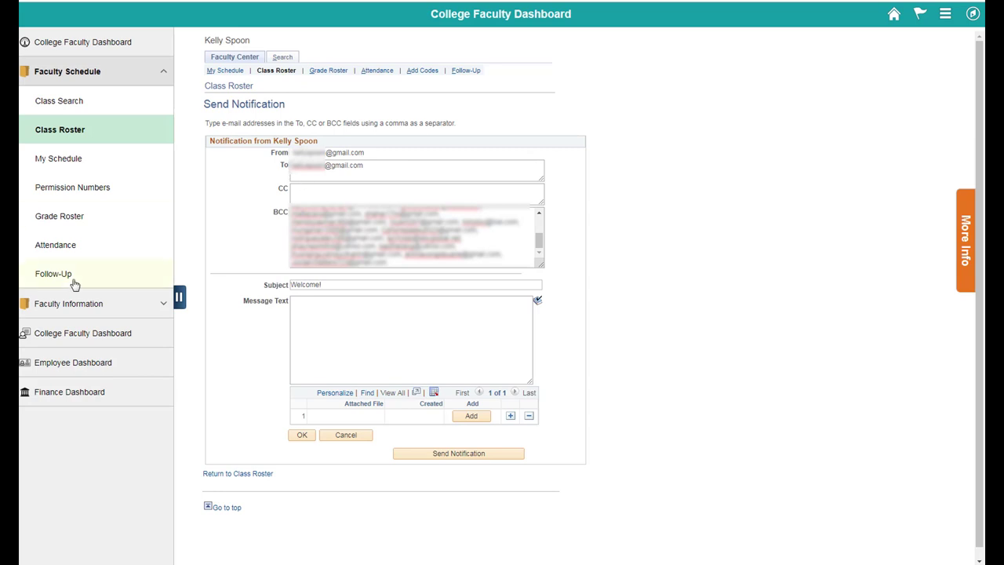
click(90, 304)
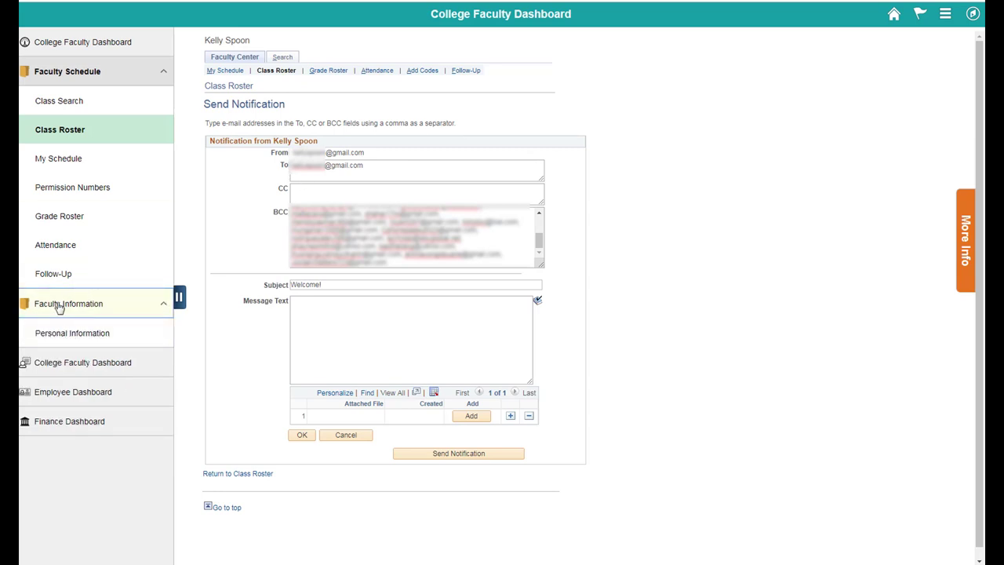
click(69, 338)
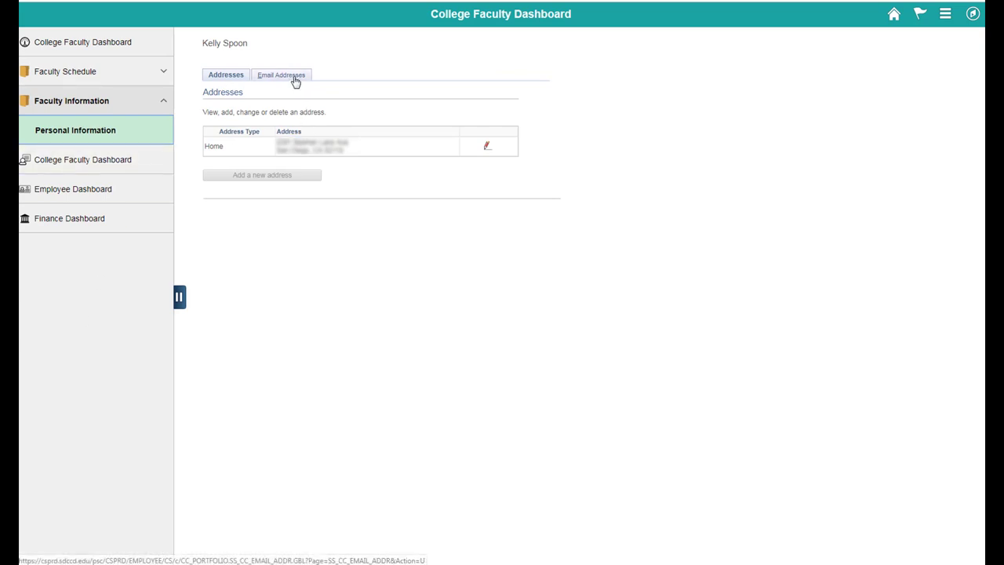
click(295, 78)
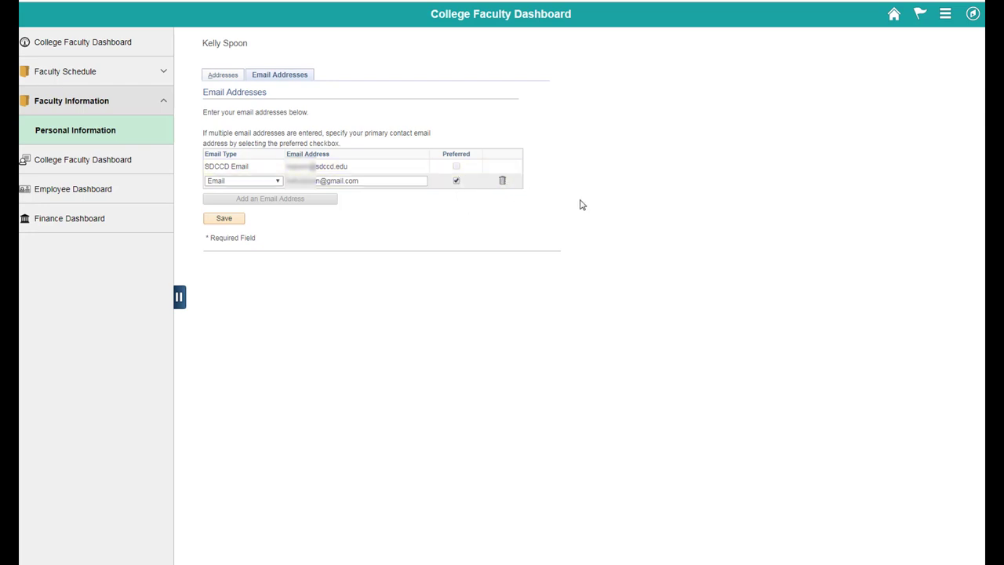
drag(381, 180, 235, 180)
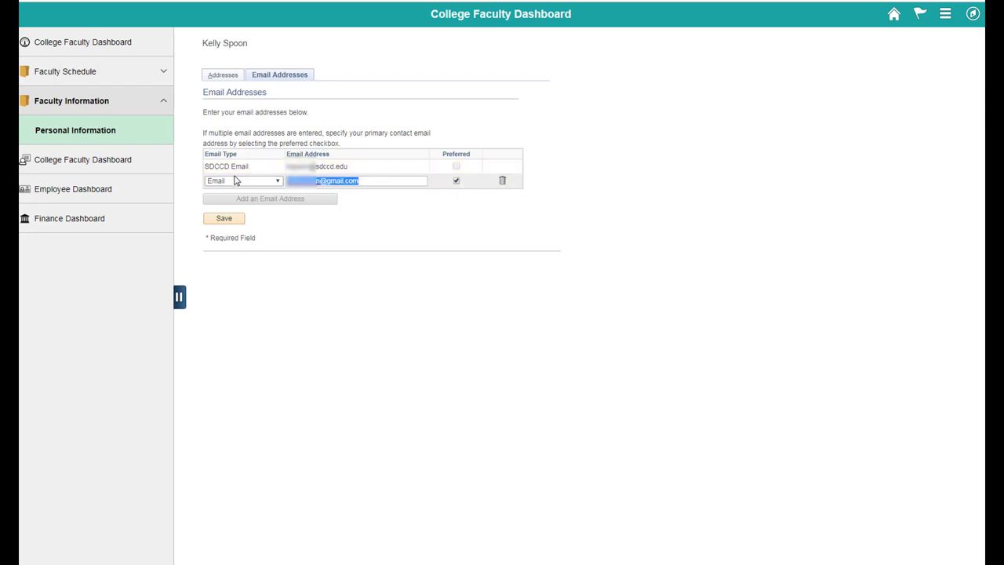
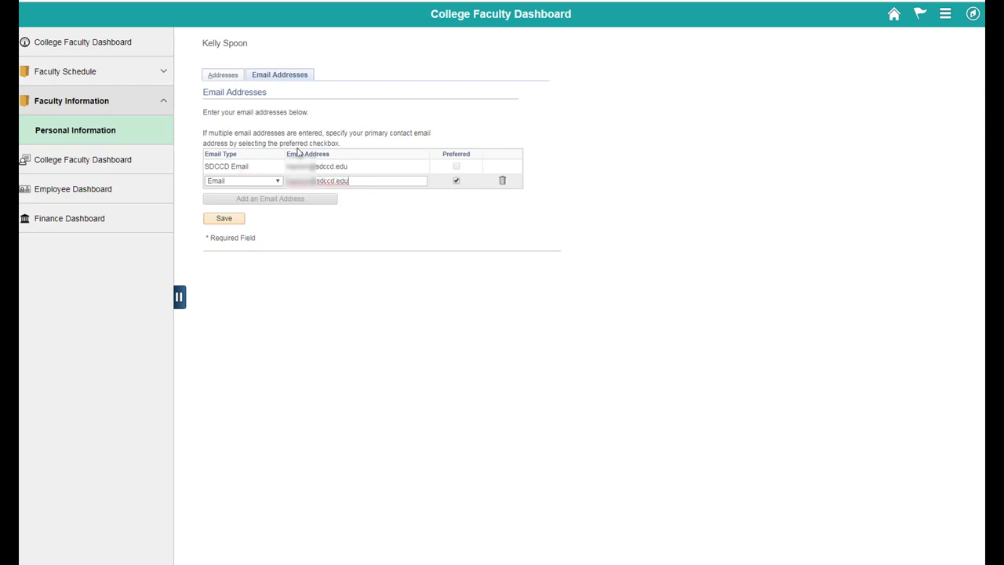
click(217, 220)
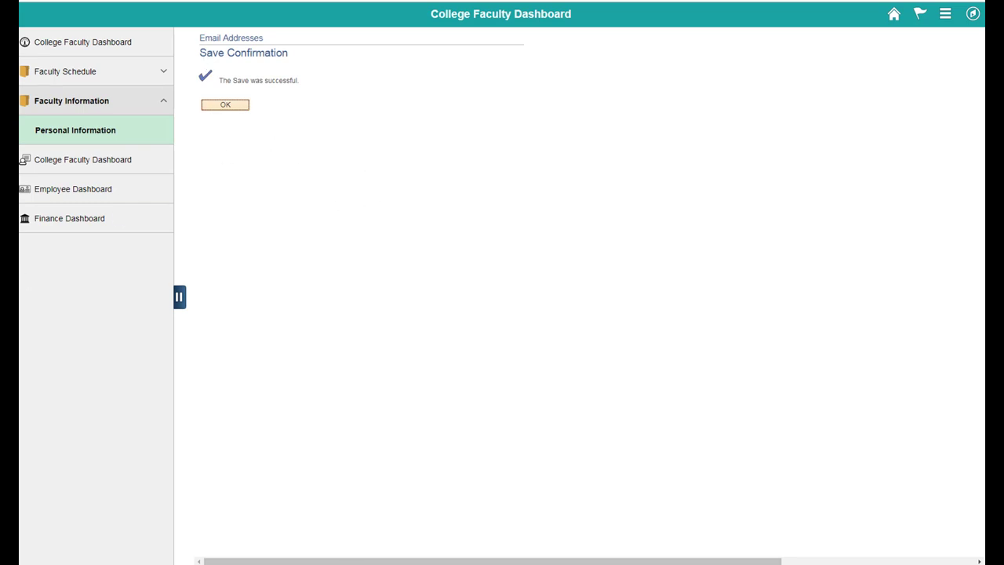
- From My Schedule, start a notify-all for MATH 15A-2001 to confirm the sdccd.edu sender, then return
click(85, 74)
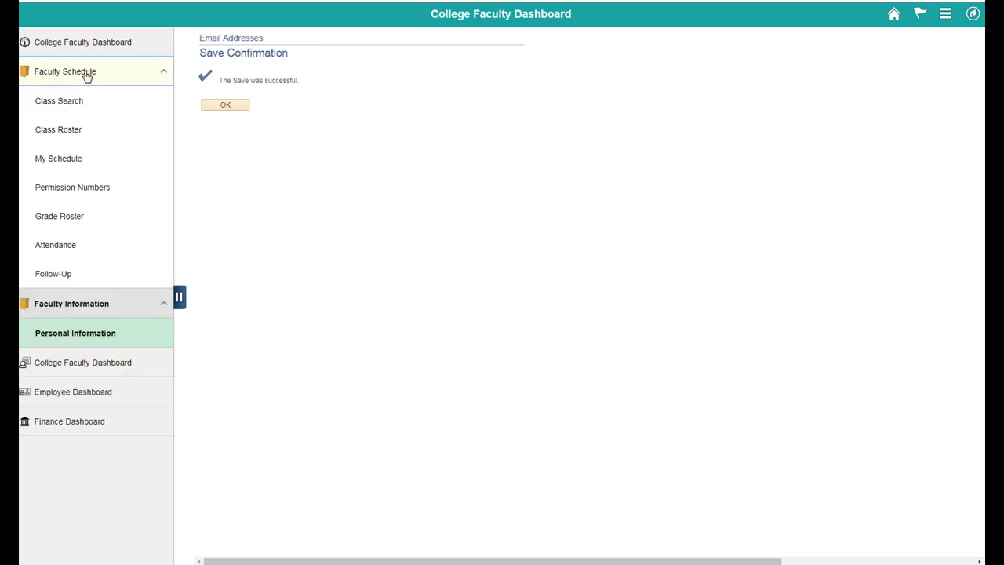
click(81, 158)
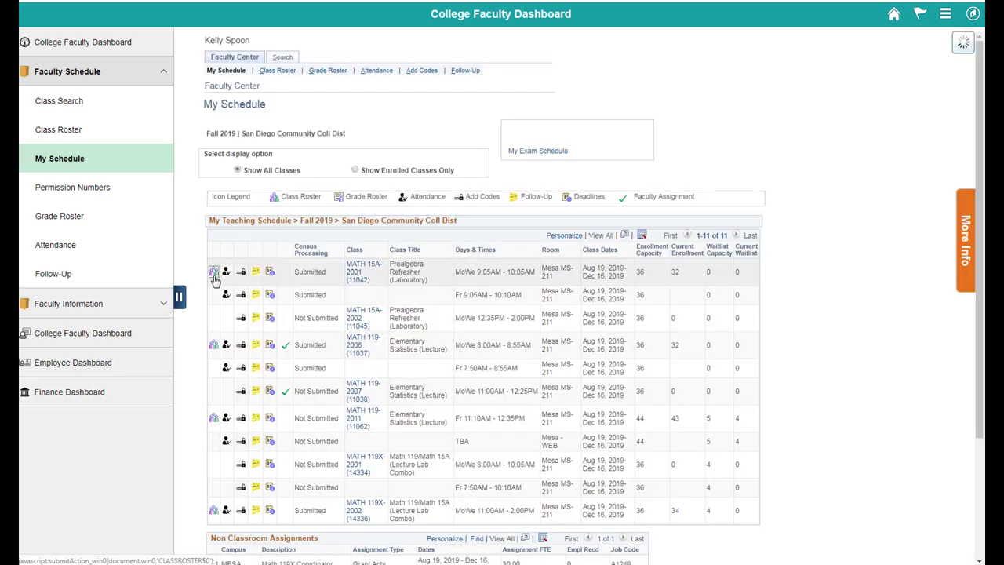
click(215, 276)
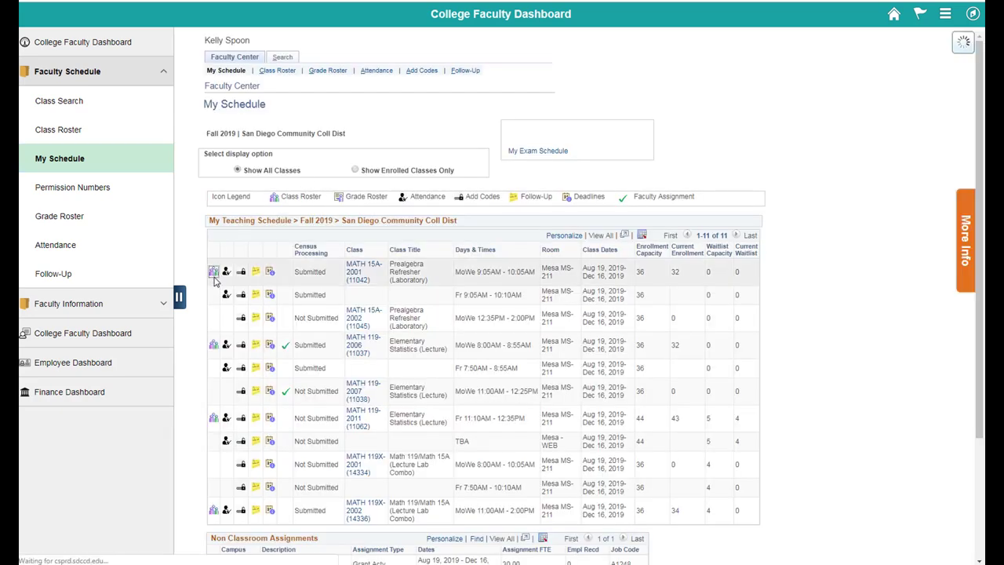
scroll(215, 274, down, 5)
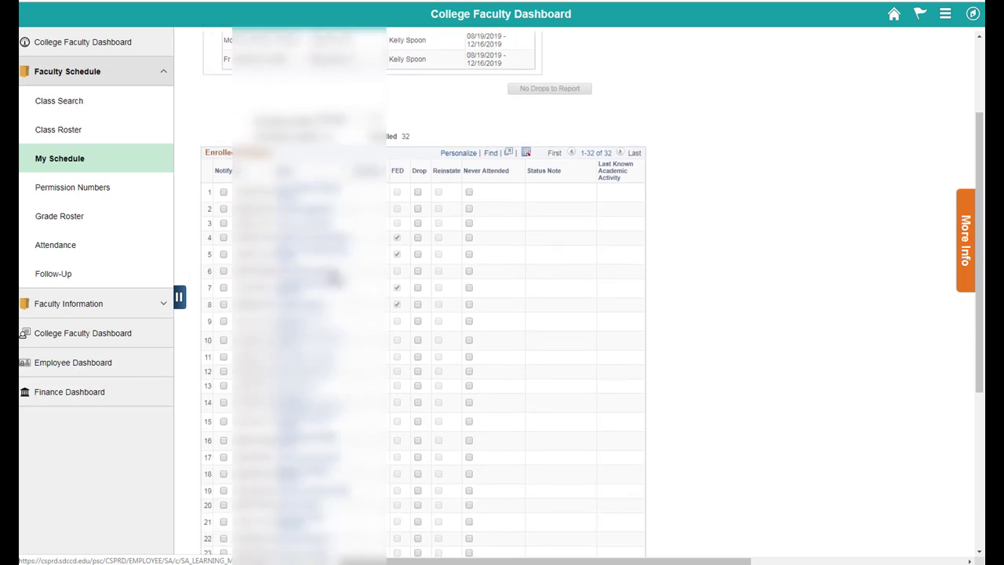
click(464, 444)
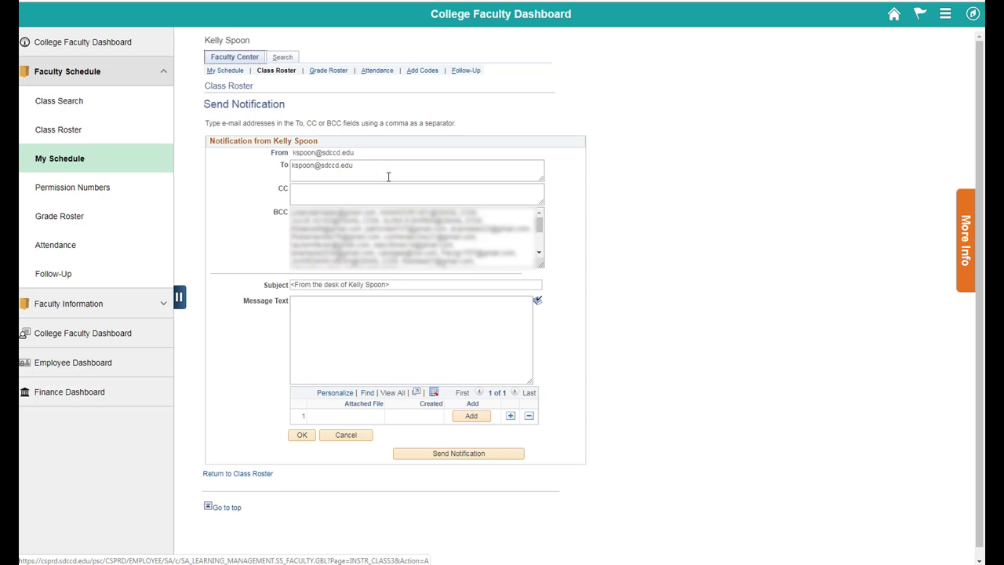
click(233, 72)
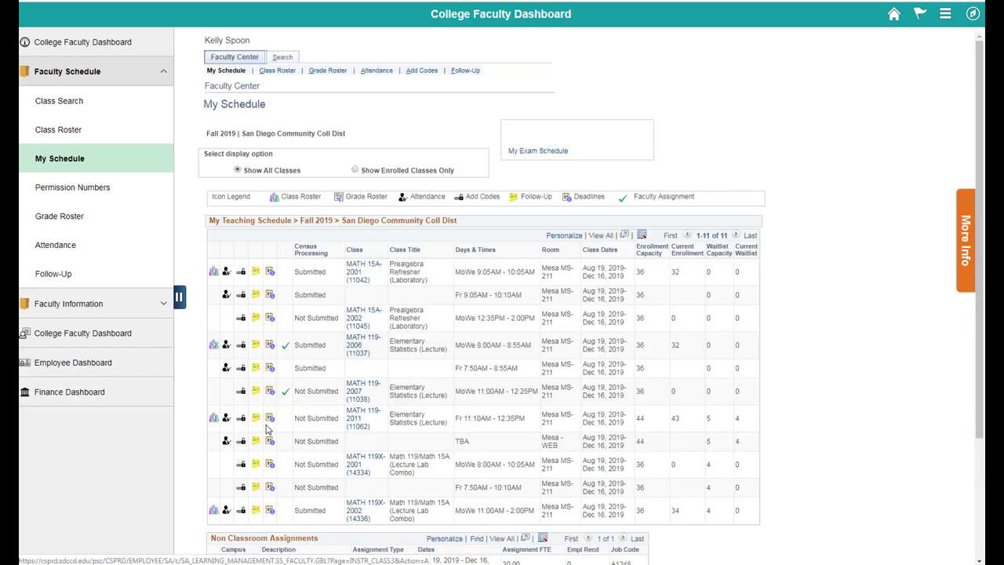
- Filter the MATH 119-2011 roster to Waiting students and mark the first one for notification
click(214, 420)
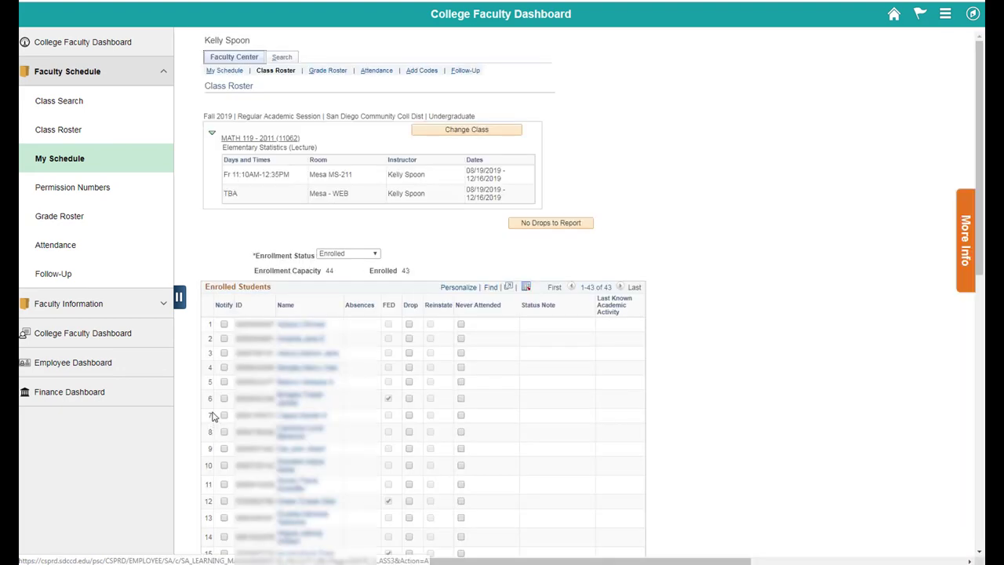
click(358, 259)
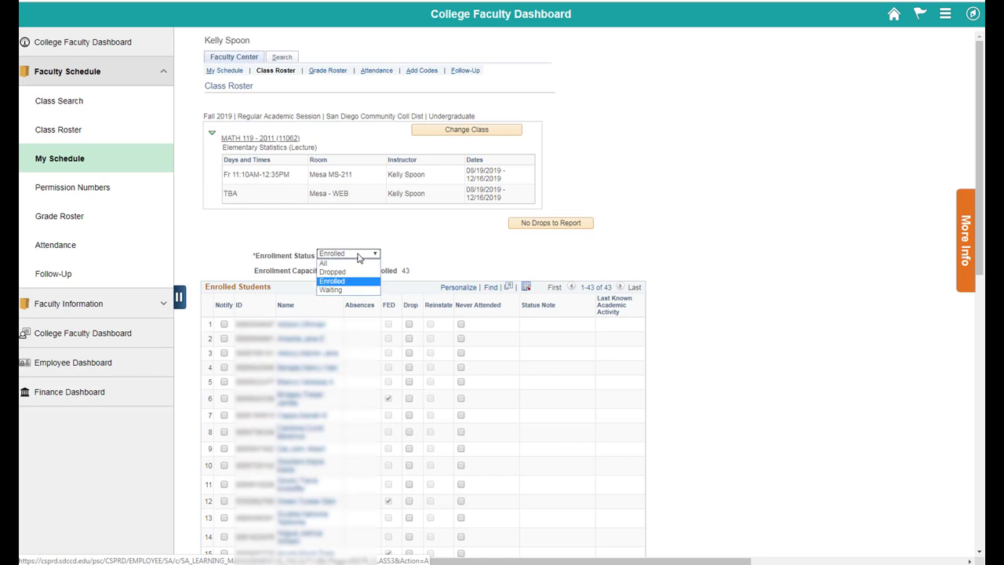
click(333, 290)
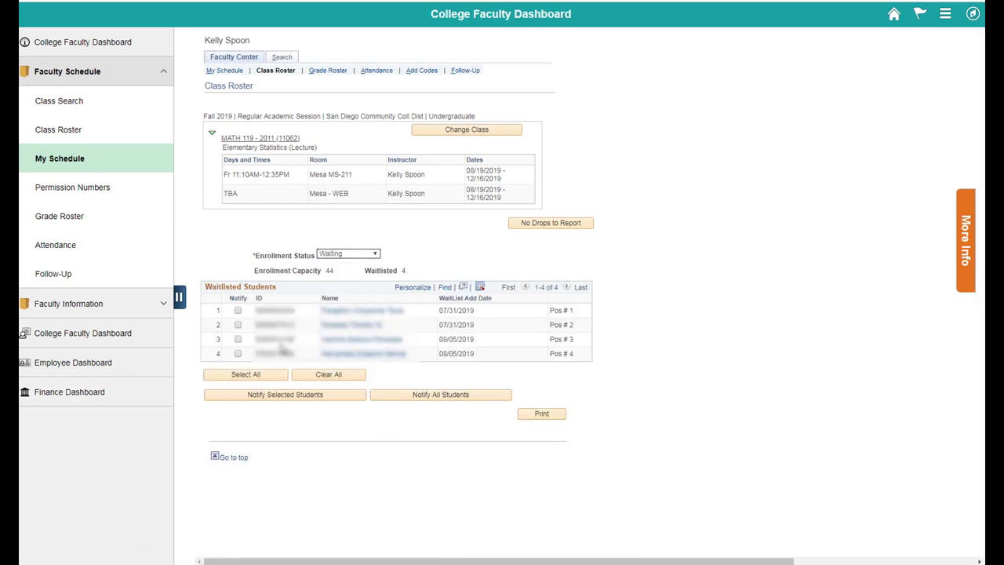
click(237, 310)
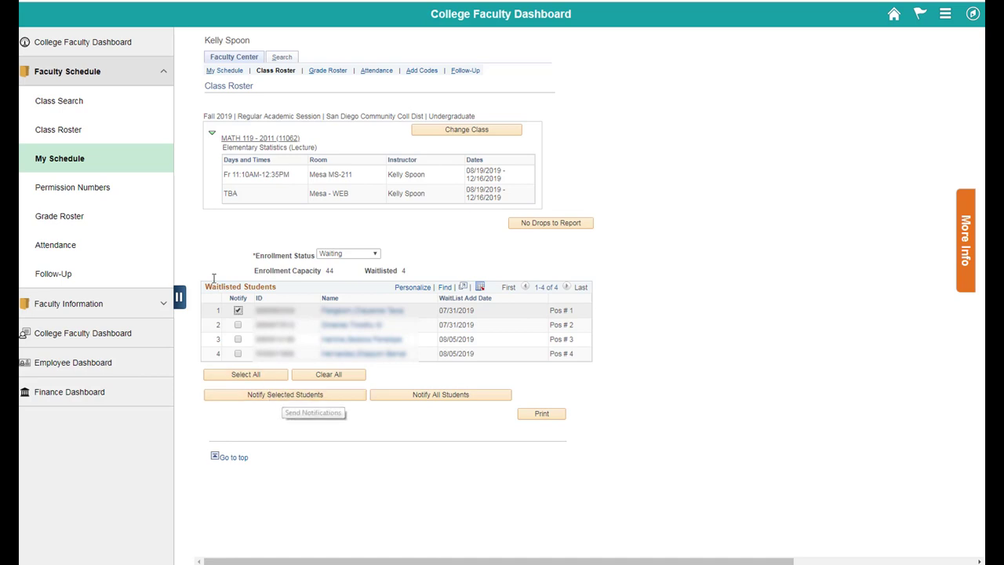